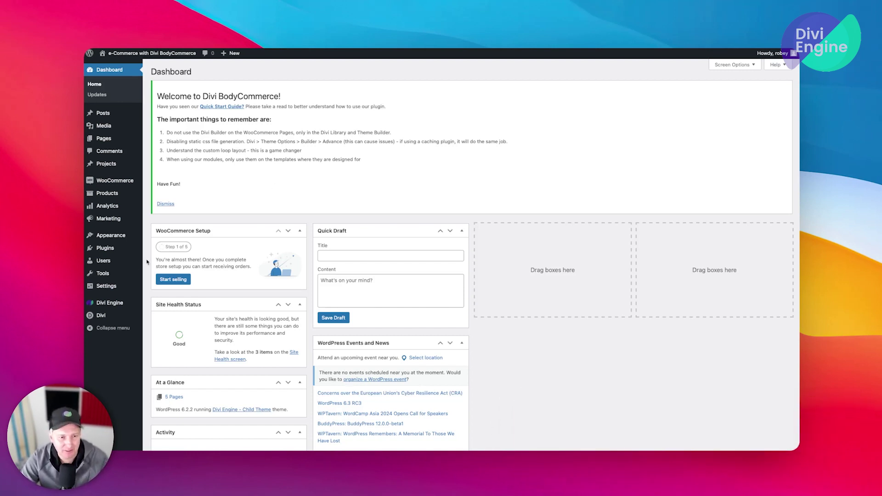
# Step: Change the Site Title in General Settings to 'Divi Engine Marketplace'
pyautogui.moveTo(106, 278)
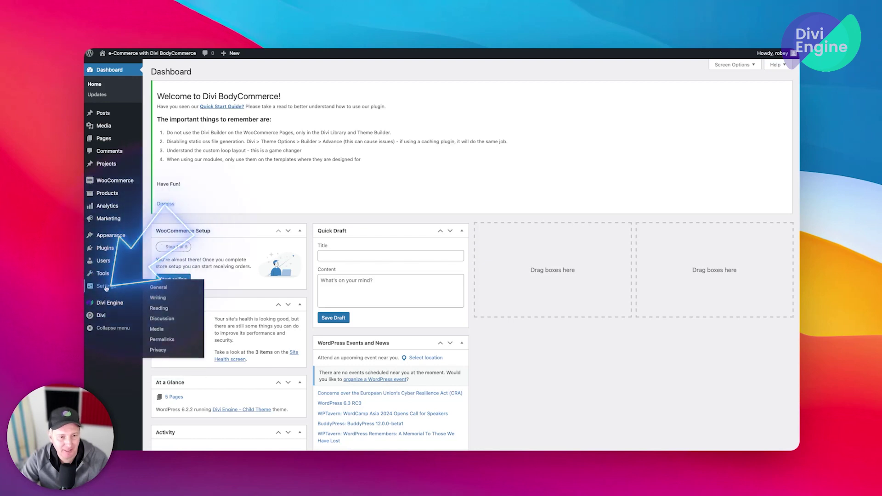
pyautogui.click(156, 287)
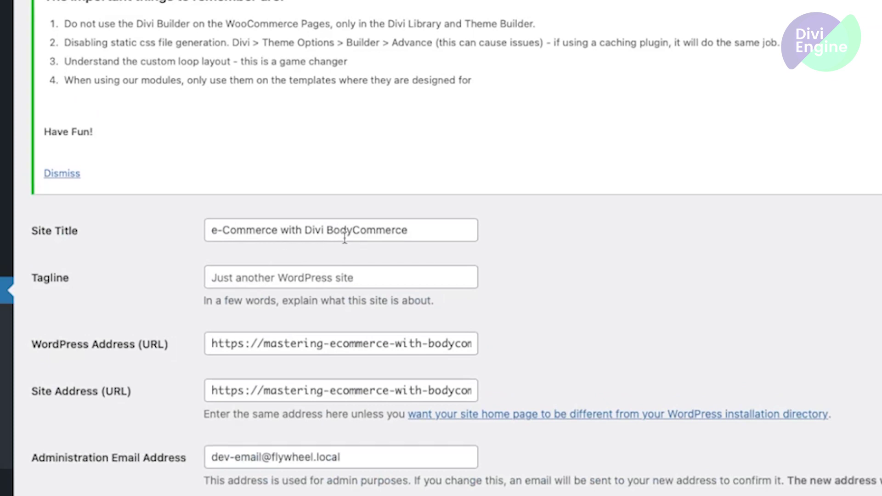
pyautogui.click(327, 232)
pyautogui.press('super+a')
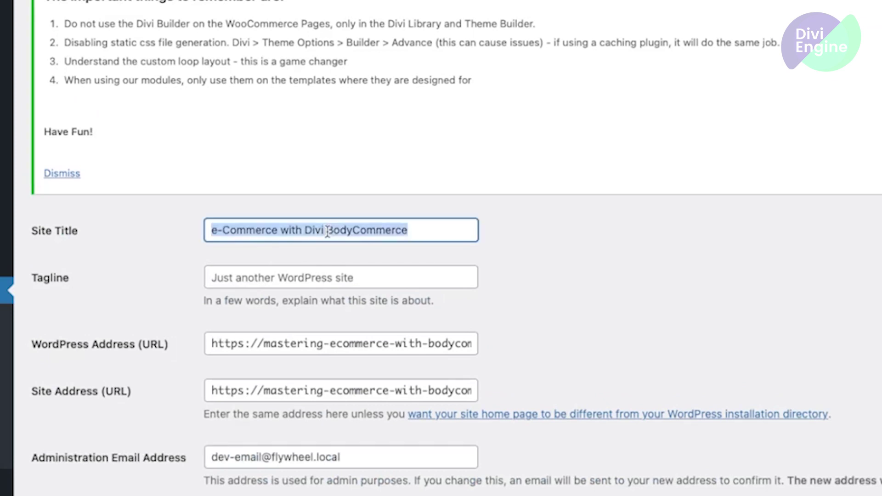
pyautogui.write('Divi ')
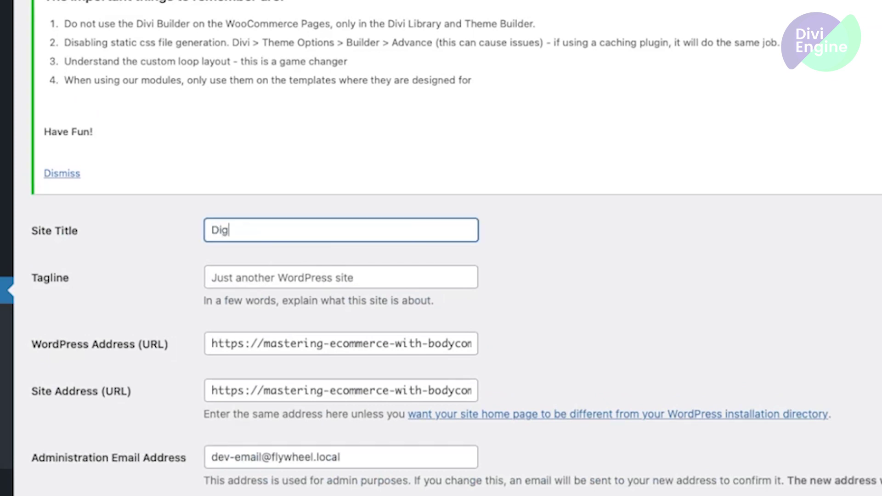
pyautogui.write('Engine MArk')
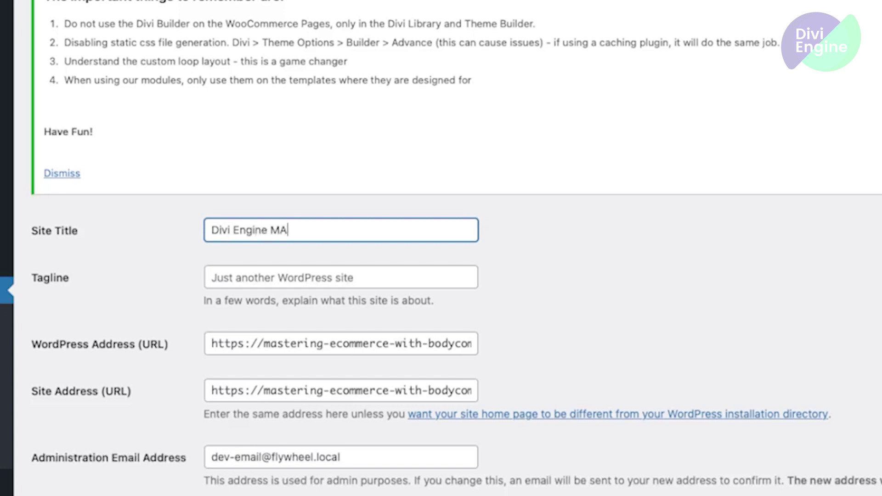
pyautogui.press('BackSpace')
pyautogui.press('BackSpace')
pyautogui.press('BackSpace')
pyautogui.write('r')
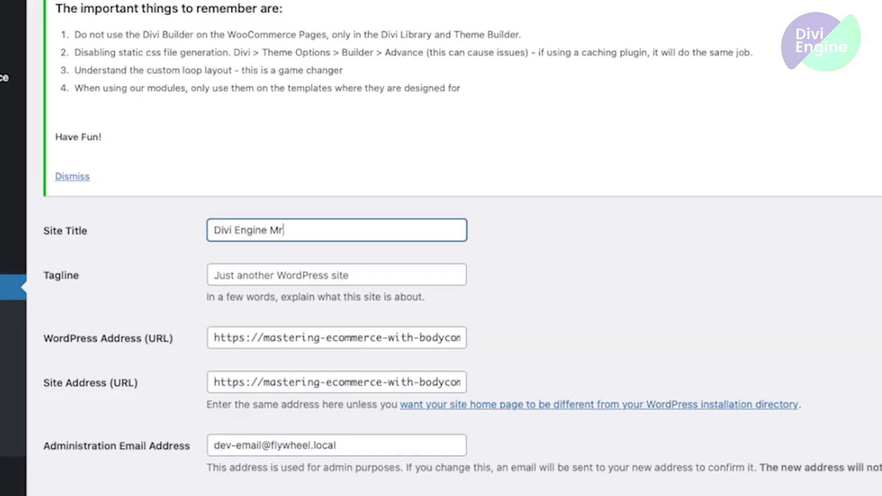
pyautogui.press('BackSpace')
pyautogui.write('arktp')
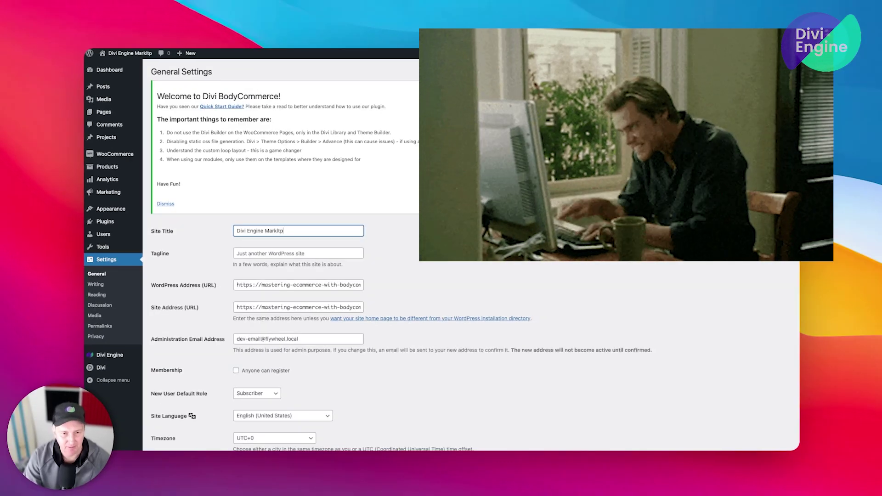
pyautogui.press('BackSpace')
pyautogui.press('BackSpace')
pyautogui.write('etplace')
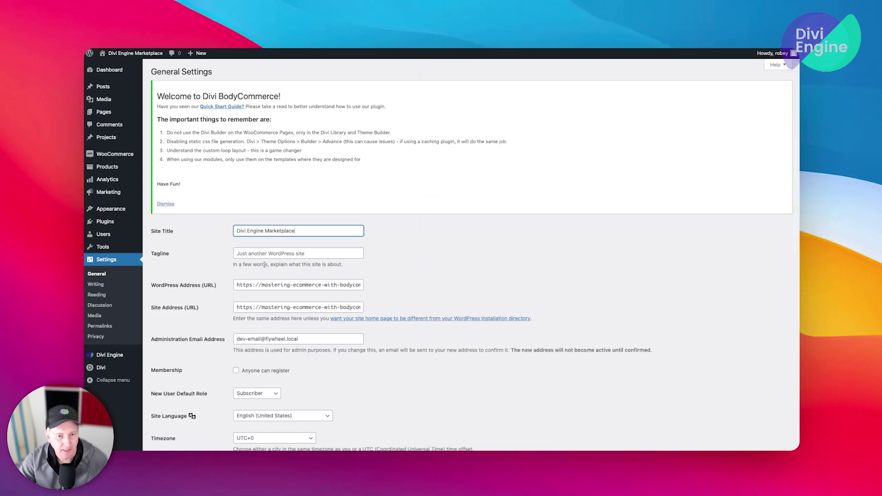
pyautogui.press('Tab')
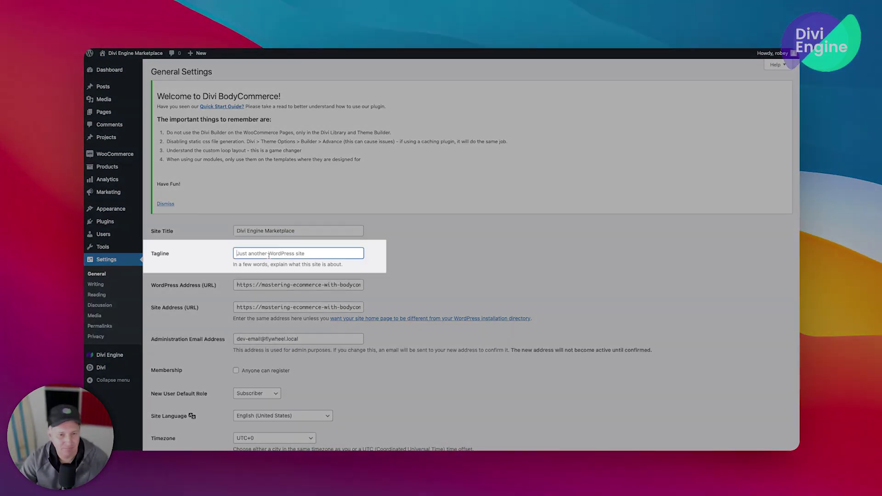
# Step: Save the General Settings with the new site title
pyautogui.scroll(-2, 269, 257)
pyautogui.scroll(-2, 268, 255)
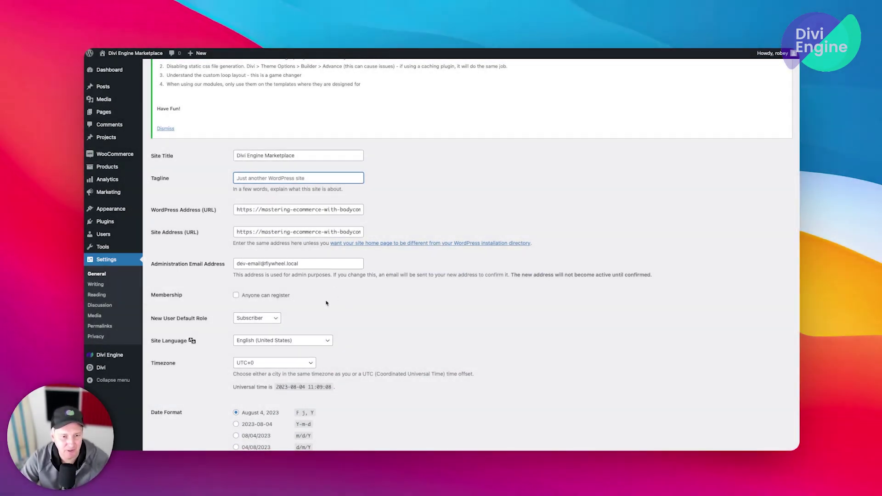
pyautogui.scroll(-10, 326, 302)
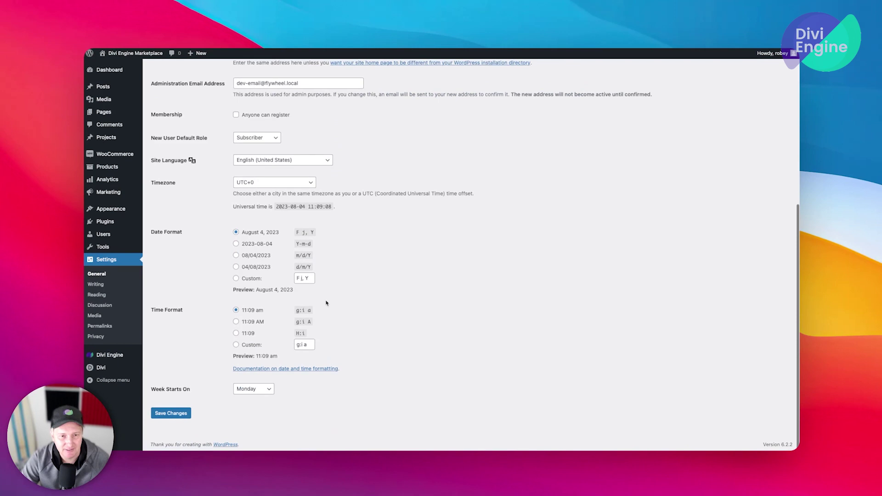
pyautogui.scroll(-10, 441, 252)
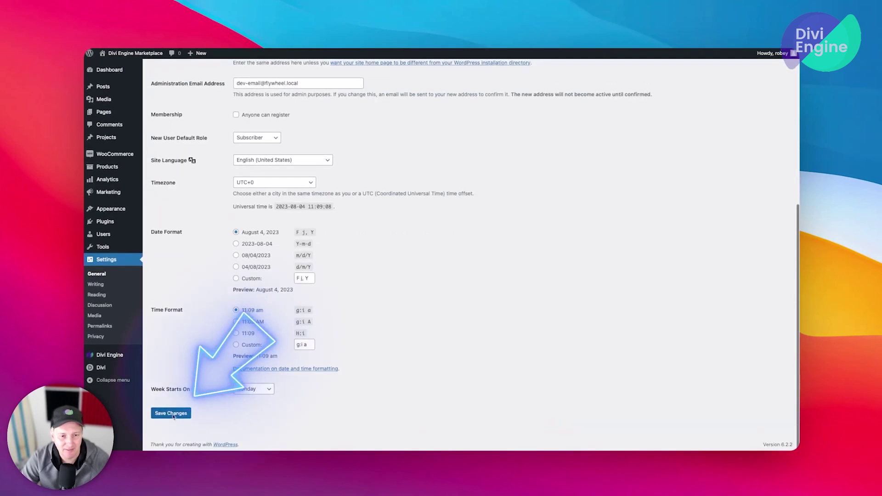
pyautogui.click(173, 414)
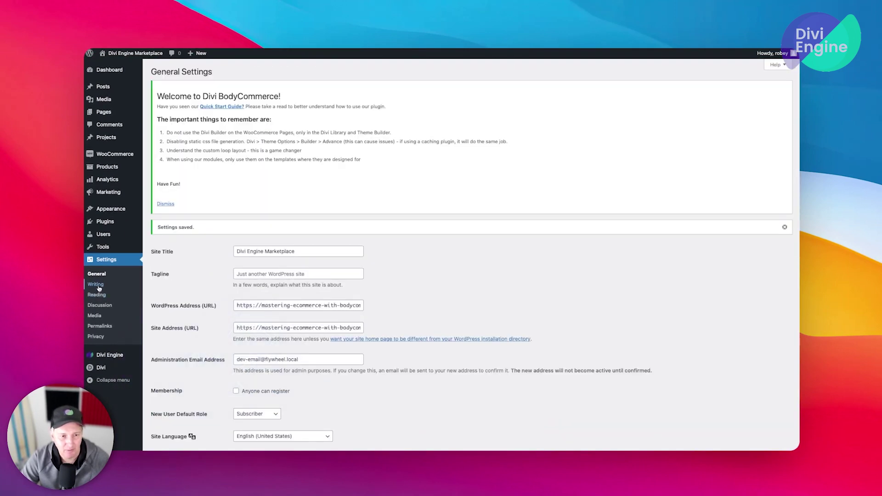
# Step: Set the Shop page as the static homepage in Reading Settings and save
pyautogui.click(97, 294)
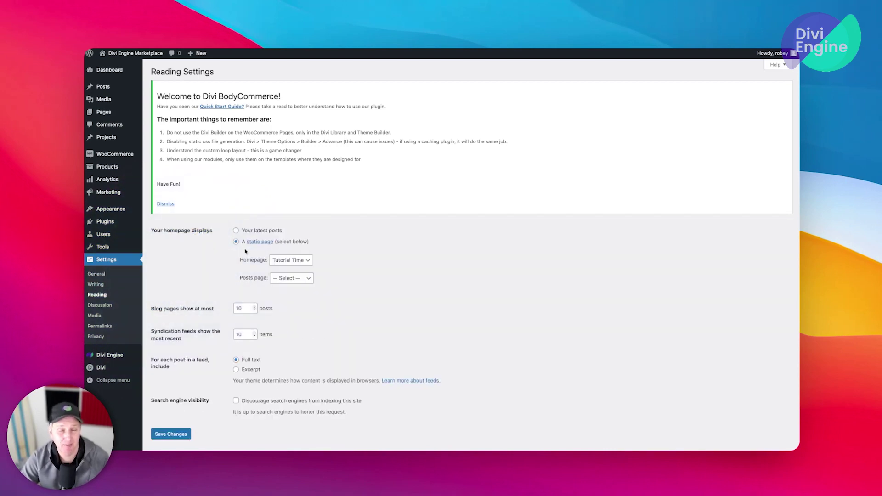
pyautogui.click(302, 263)
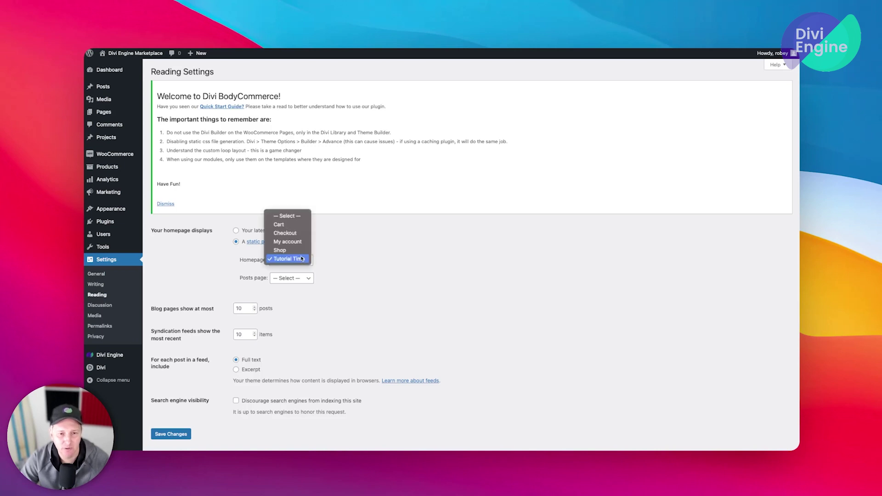
pyautogui.click(301, 253)
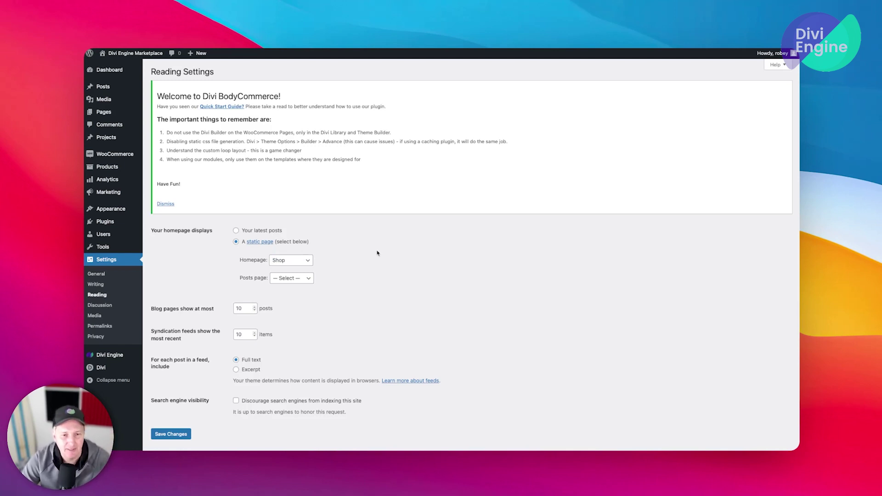
pyautogui.click(182, 433)
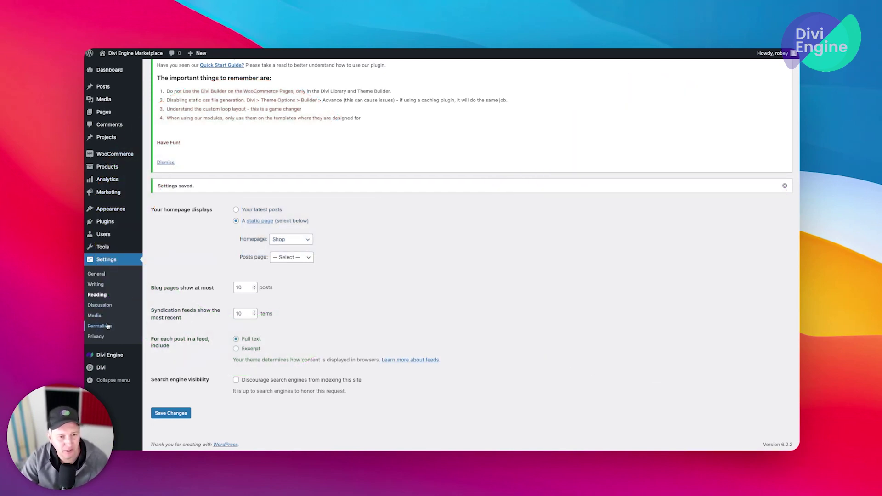
# Step: Review the Permalinks page: Post name structure and product/ custom product base
pyautogui.click(103, 326)
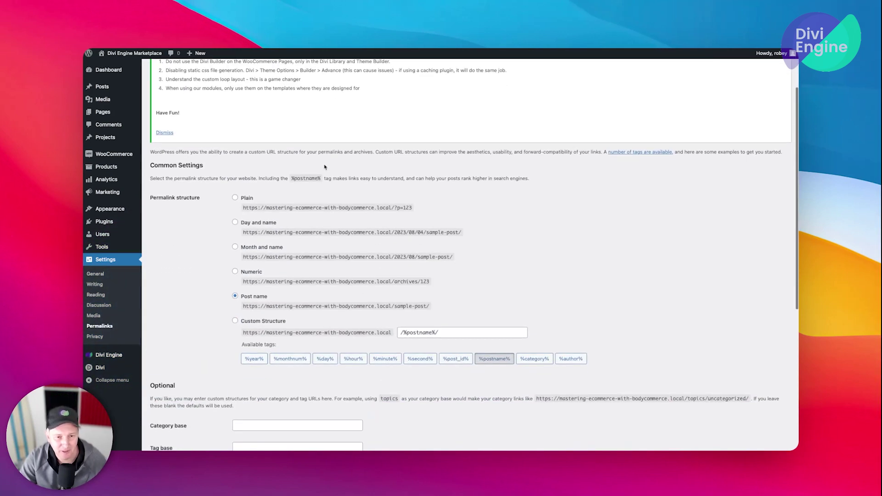
pyautogui.scroll(-3, 296, 220)
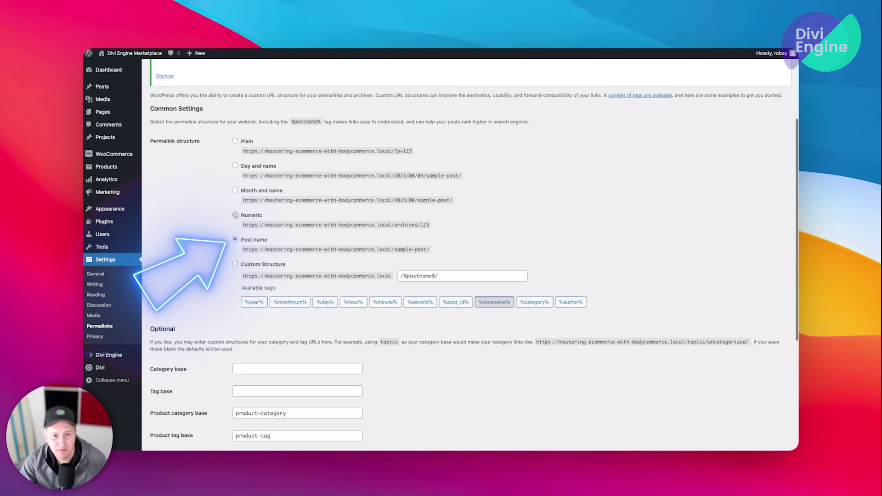
pyautogui.scroll(-10, 280, 242)
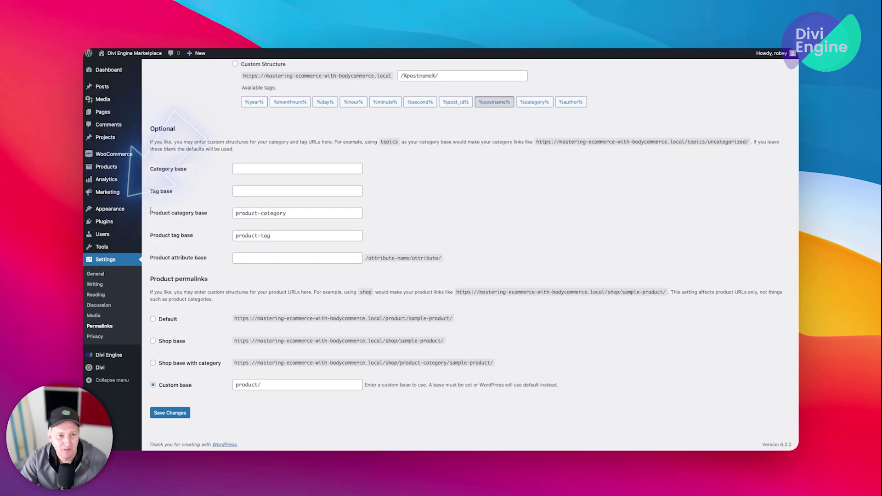
# Step: Permanently delete the existing Main Menu in Appearance > Menus
pyautogui.moveTo(113, 209)
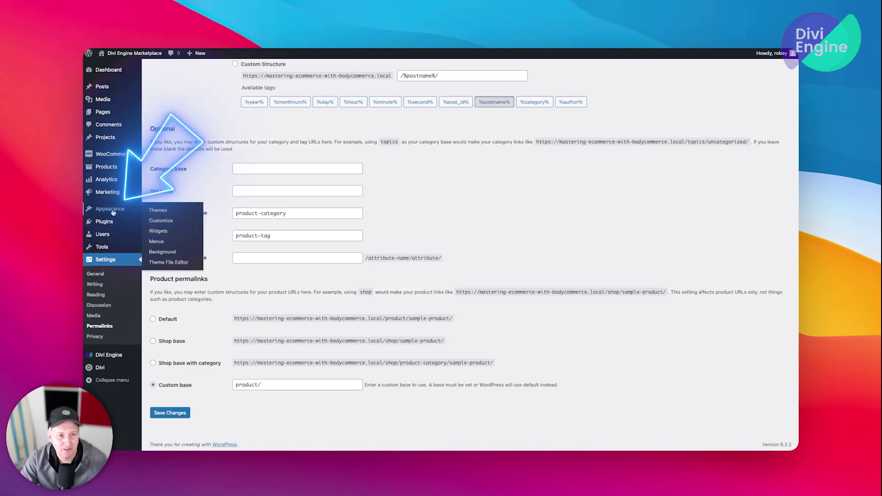
pyautogui.click(156, 242)
pyautogui.scroll(-1, 389, 389)
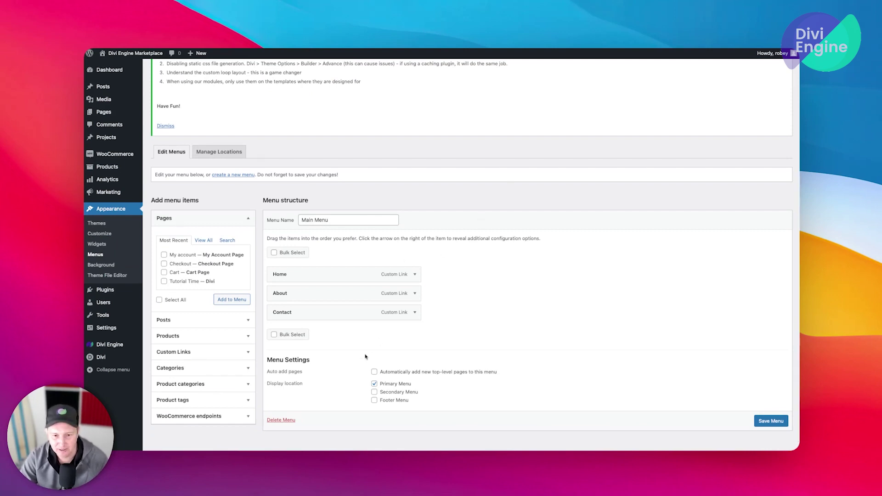
pyautogui.click(282, 420)
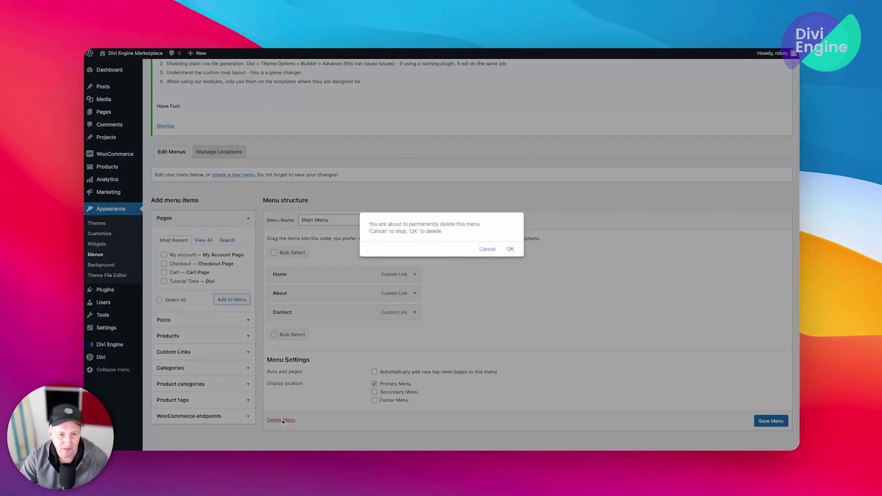
pyautogui.click(513, 249)
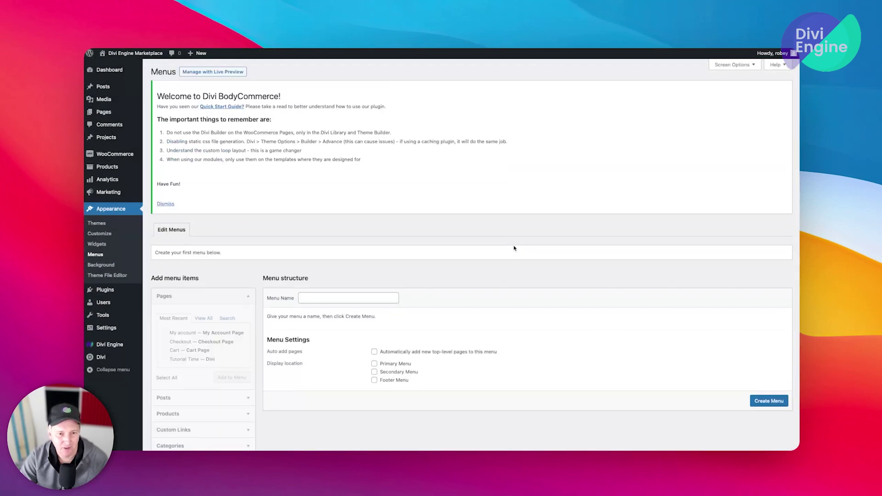
# Step: Name a new menu 'Main Nav' and tick Primary Menu as its display location
pyautogui.click(313, 296)
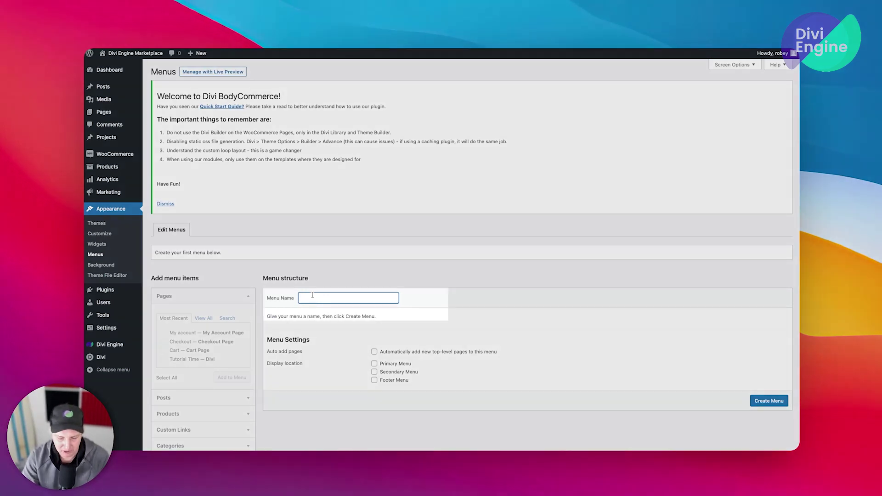
pyautogui.write('Main Na')
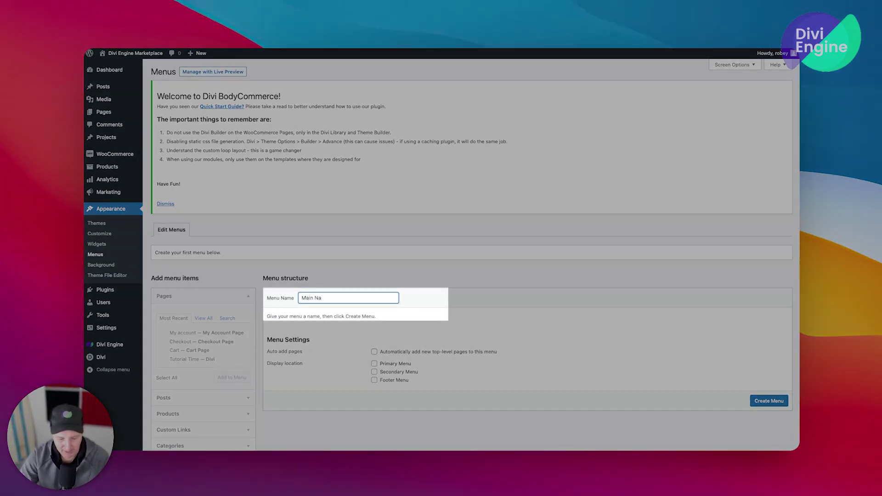
pyautogui.write('v')
pyautogui.scroll(-2, 368, 326)
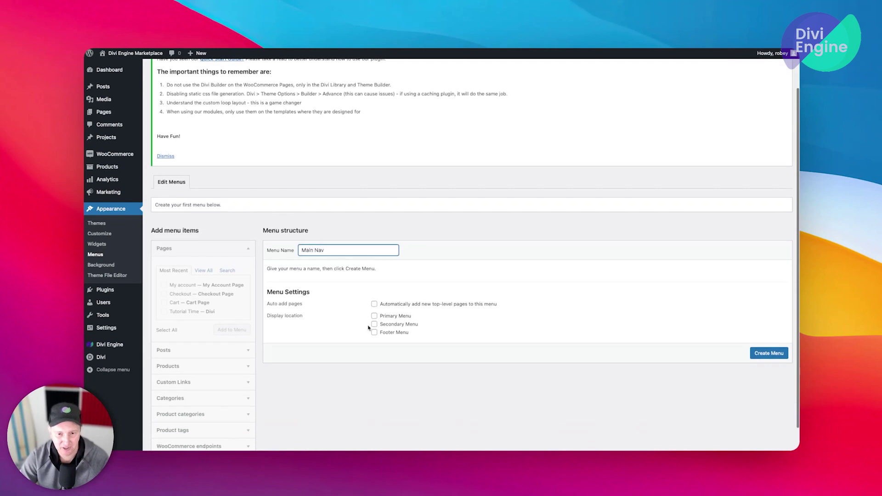
pyautogui.click(375, 316)
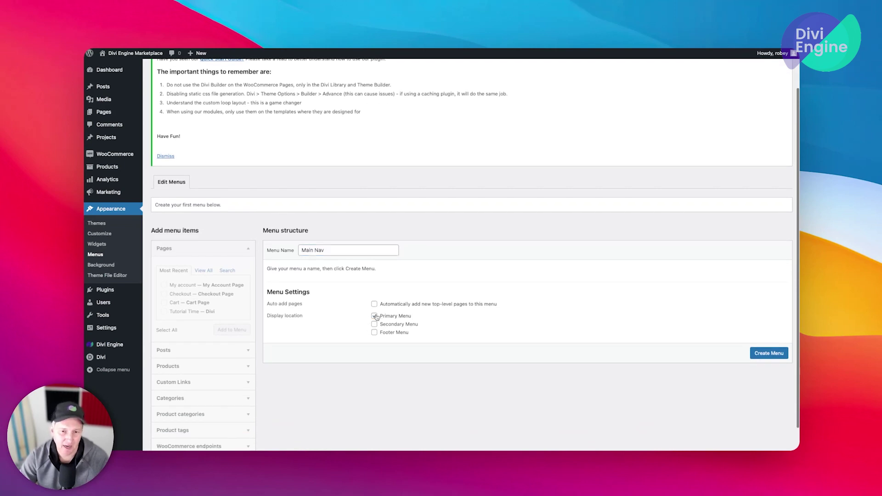
# Step: Create the Main Nav menu and add the My account and Cart pages to it
pyautogui.click(772, 354)
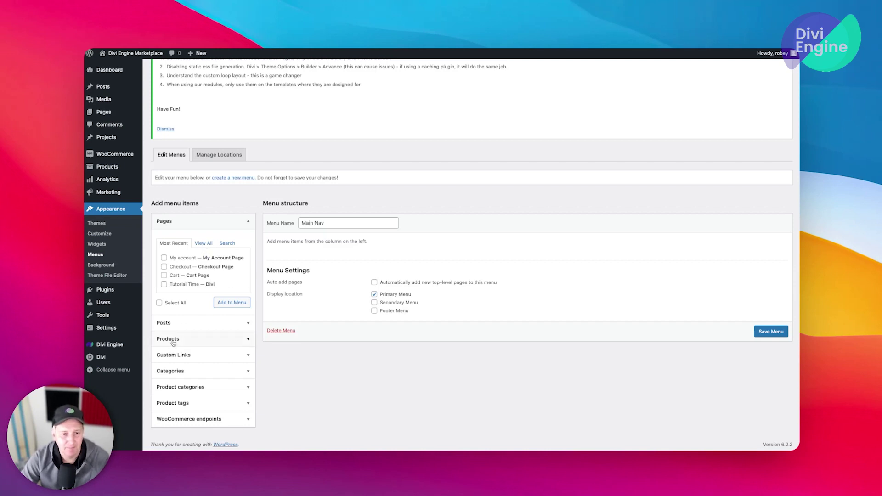
pyautogui.scroll(-1, 185, 328)
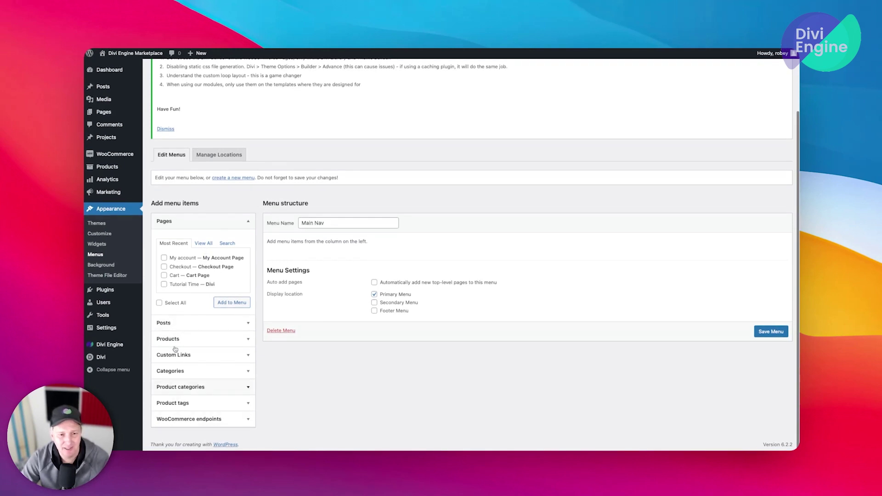
pyautogui.click(164, 276)
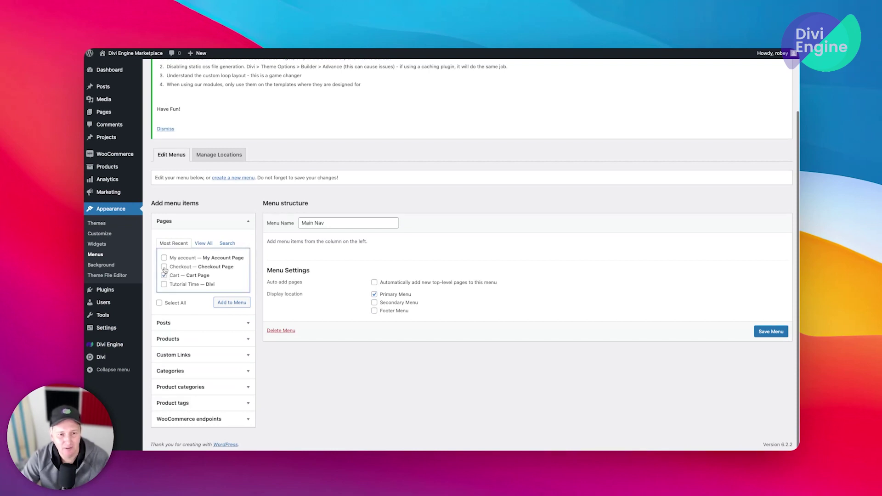
pyautogui.click(164, 257)
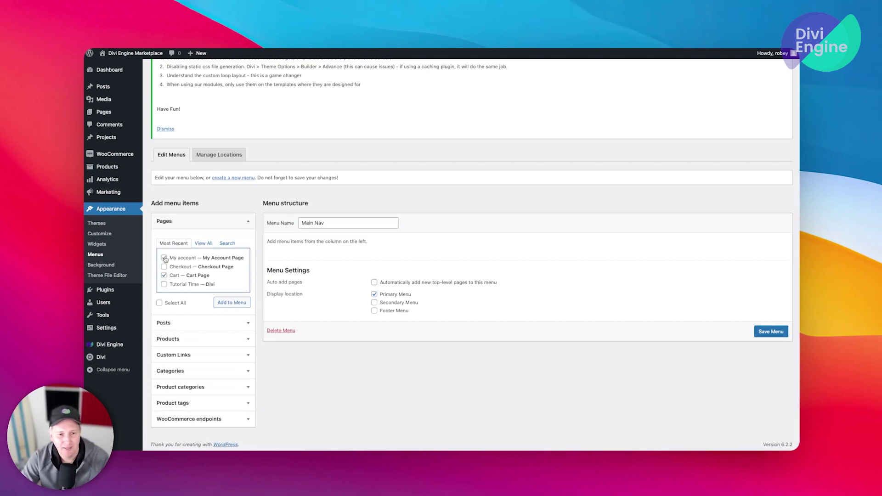
pyautogui.click(222, 301)
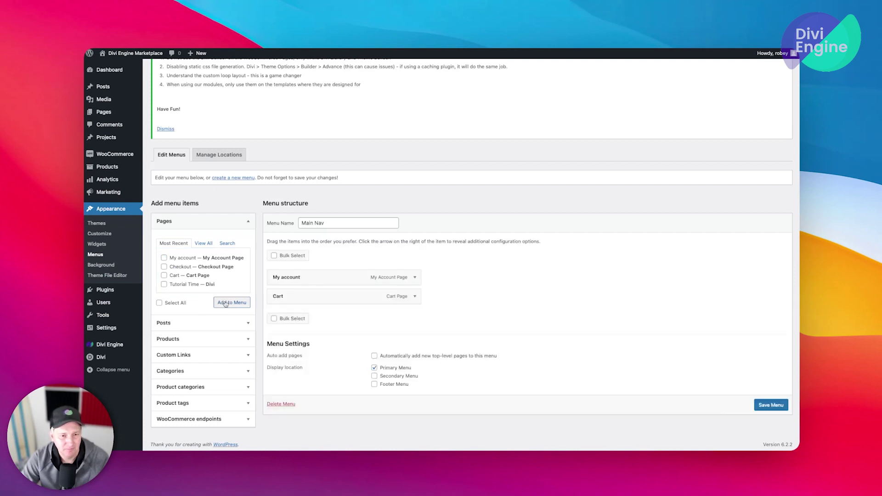
# Step: Browse the Products, Categories and Product categories panels of menu items
pyautogui.click(192, 339)
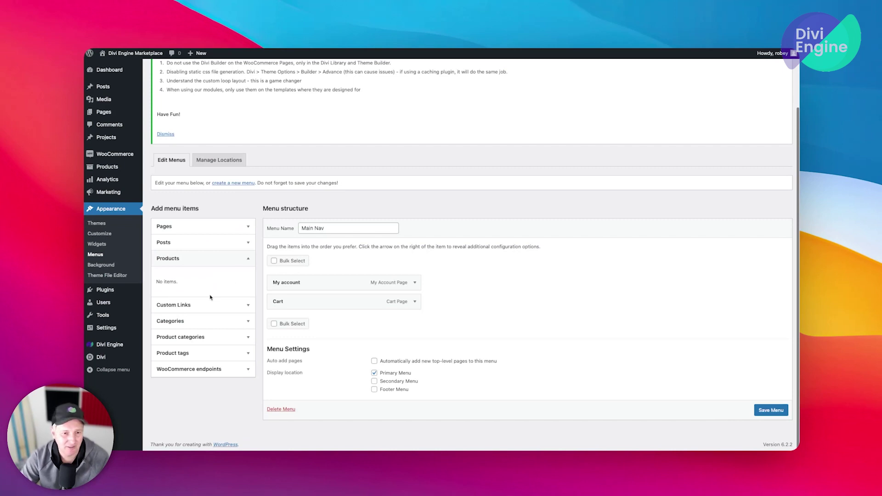
pyautogui.click(180, 330)
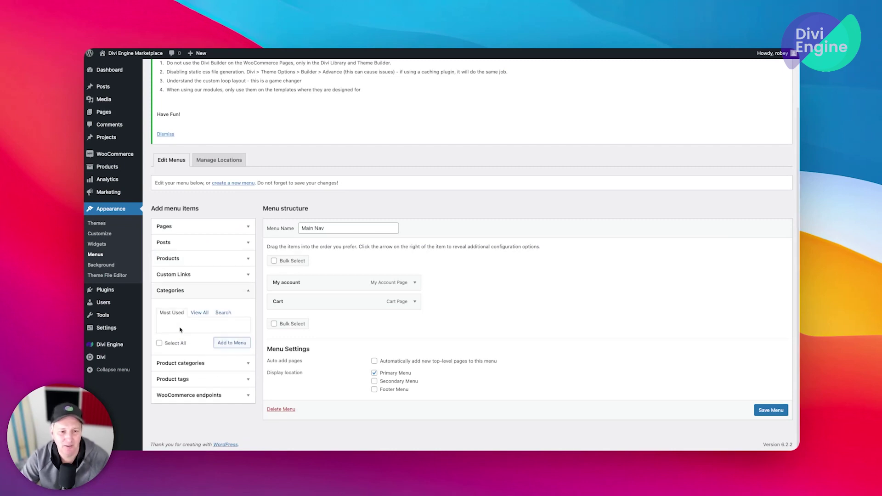
pyautogui.click(191, 293)
pyautogui.click(186, 309)
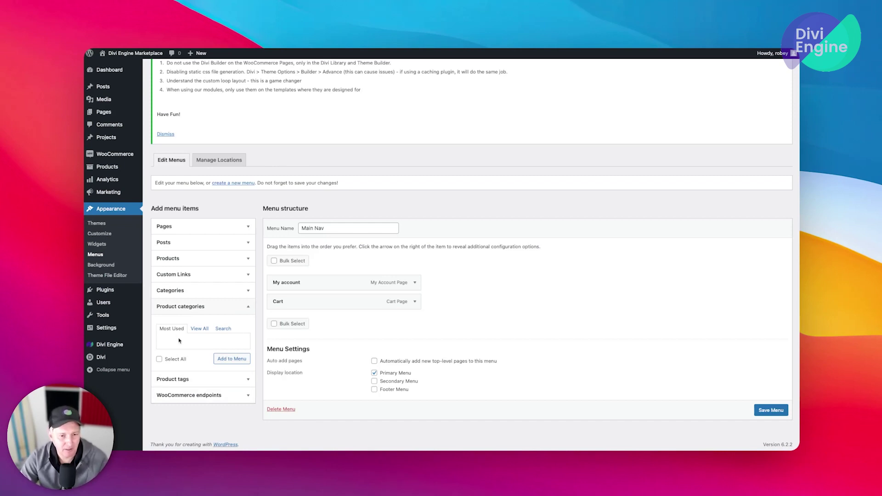
# Step: Add a 'Home' custom link with URL / to Main Nav
pyautogui.click(189, 273)
pyautogui.click(195, 298)
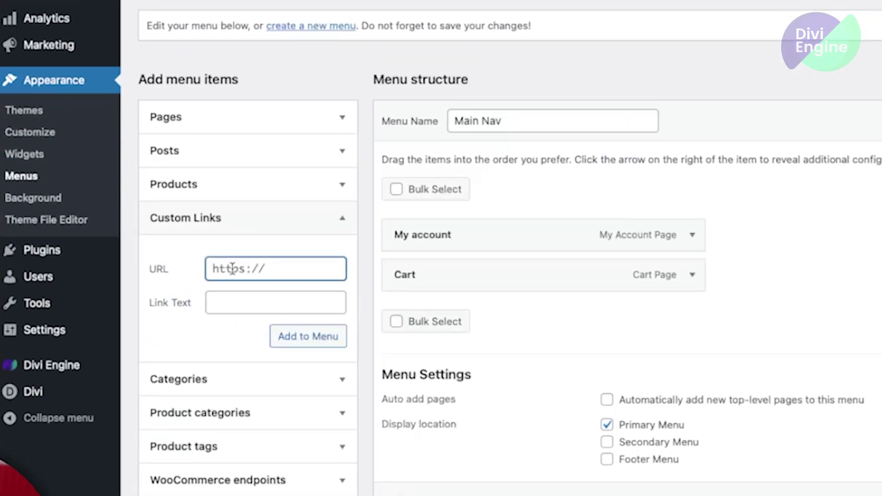
pyautogui.write('/')
pyautogui.click(234, 301)
pyautogui.write('Home')
pyautogui.click(292, 345)
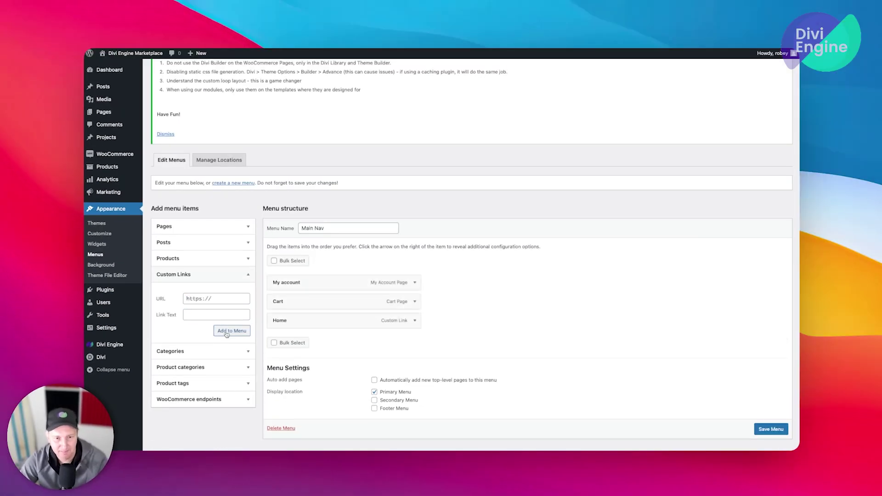
# Step: Add an 'About' custom link with URL # to Main Nav
pyautogui.click(210, 298)
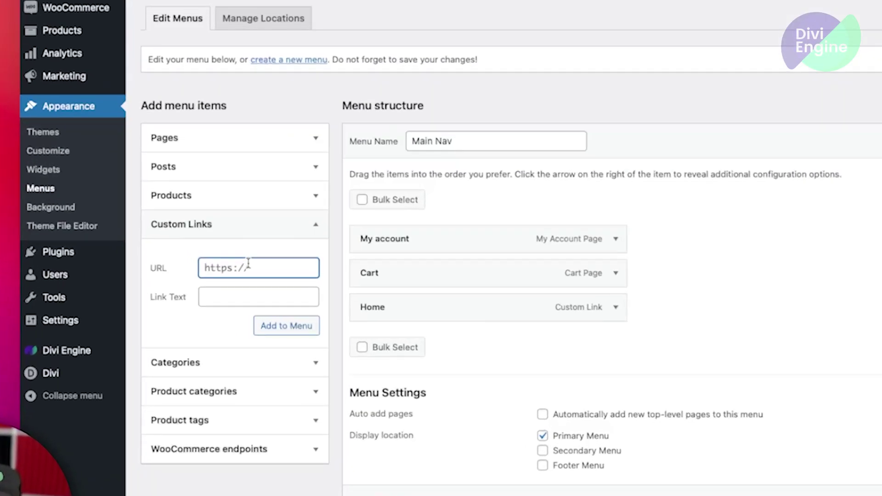
pyautogui.write('#')
pyautogui.press('Tab')
pyautogui.write('About')
pyautogui.click(309, 328)
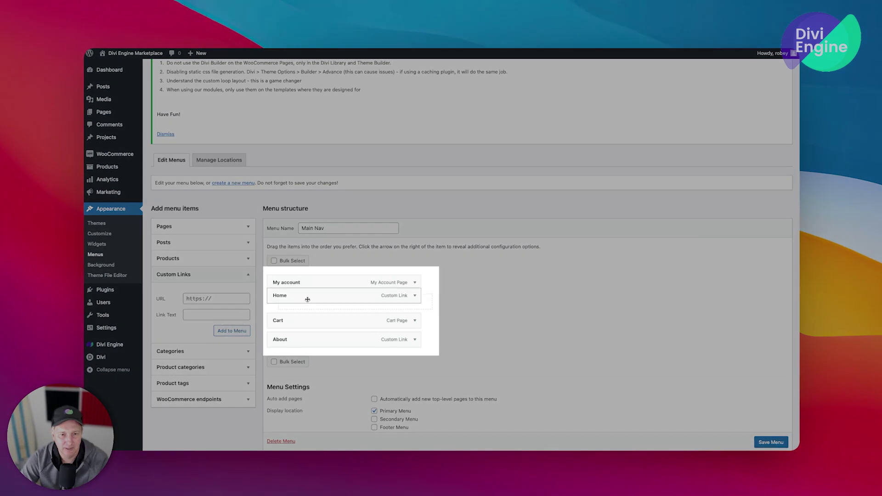
# Step: Move Home and About to the top and nest Cart under My account
pyautogui.moveTo(307, 301); pyautogui.dragTo(302, 283)
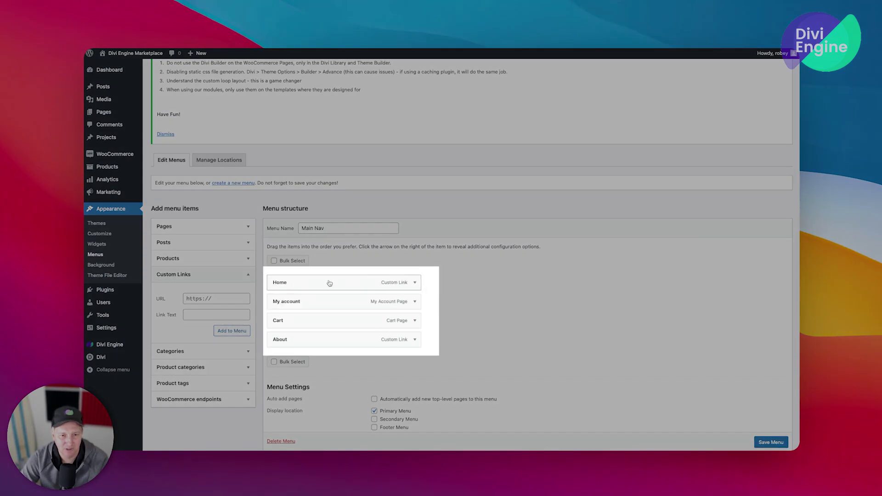
pyautogui.moveTo(284, 340); pyautogui.dragTo(282, 301)
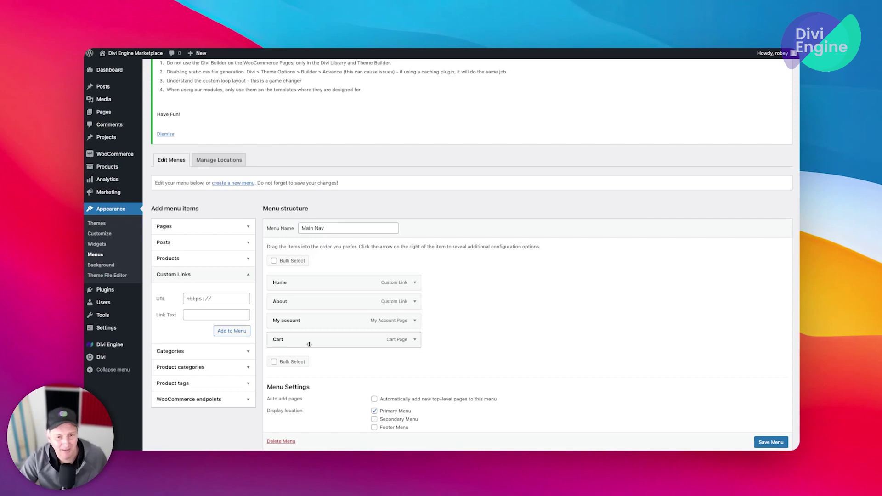
pyautogui.moveTo(309, 344); pyautogui.dragTo(325, 344)
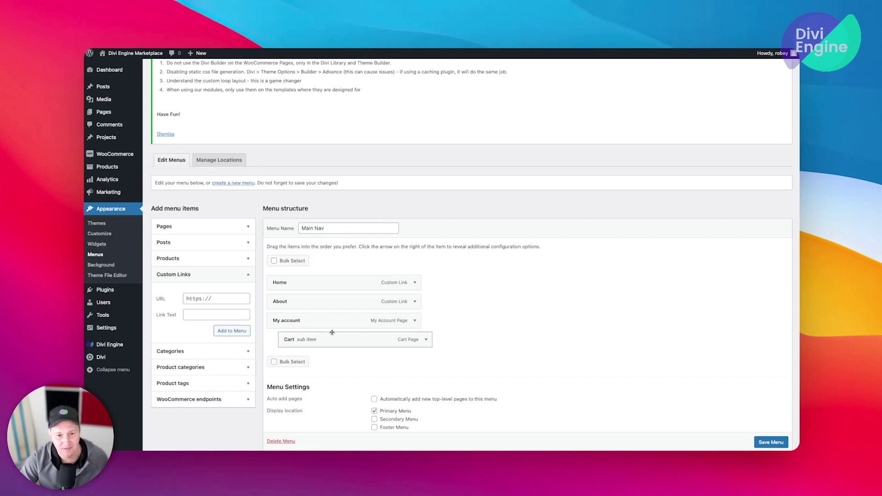
# Step: Add the Account details WooCommerce endpoint and nest it under My account above Cart
pyautogui.click(228, 400)
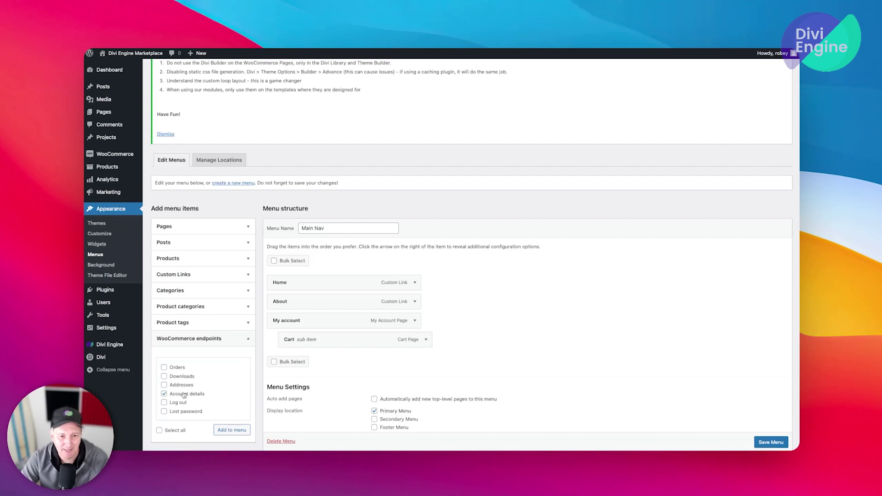
pyautogui.click(232, 430)
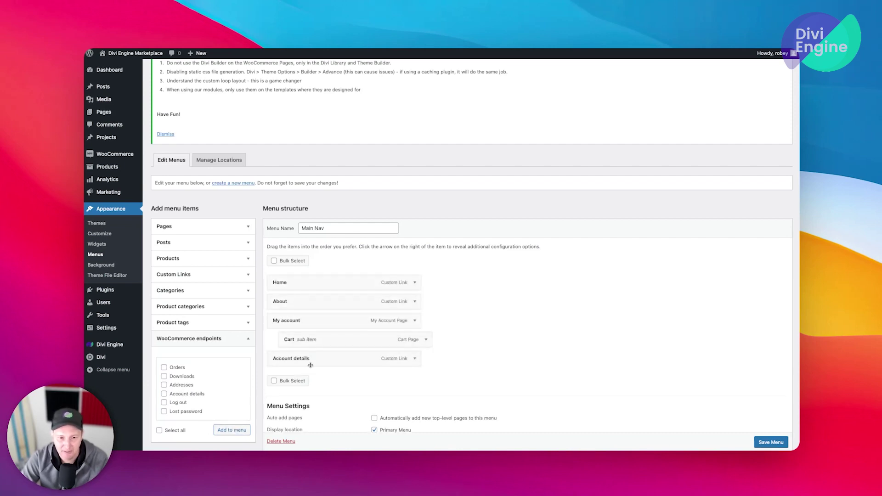
pyautogui.moveTo(301, 363); pyautogui.dragTo(310, 336)
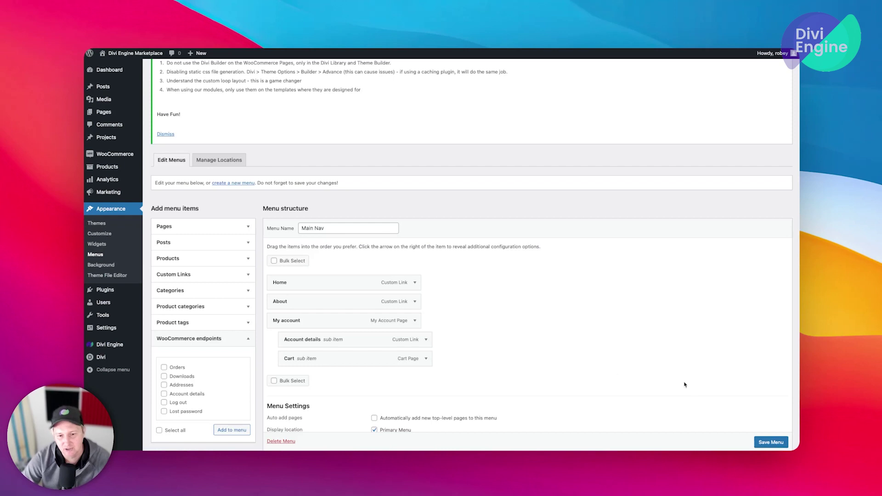
# Step: Save the Main Nav menu and open the store's live front end
pyautogui.click(765, 441)
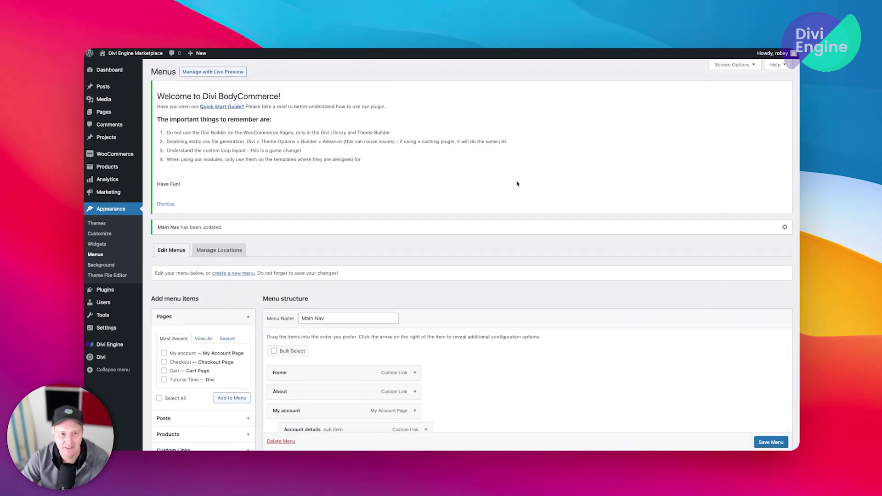
pyautogui.moveTo(133, 53)
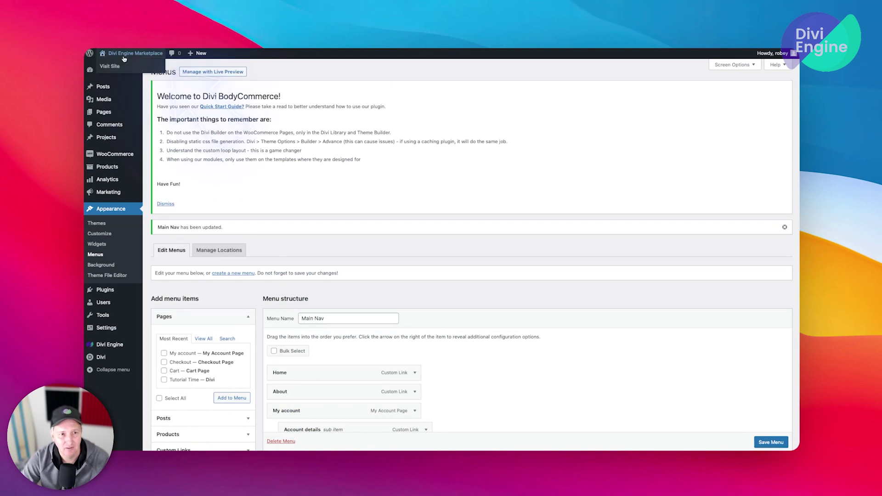
pyautogui.rightClick(110, 66)
pyautogui.click(133, 68)
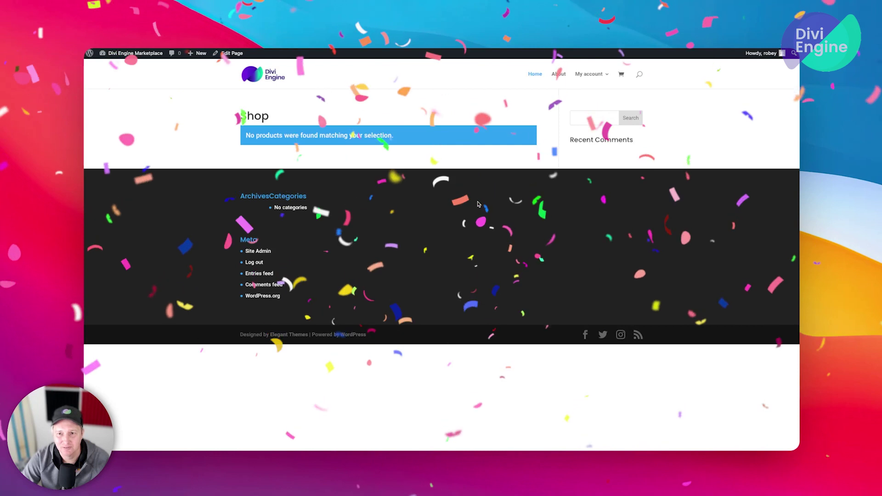
# Step: Check the My account submenu and the admin-bar site menu on the live shop page
pyautogui.moveTo(604, 73)
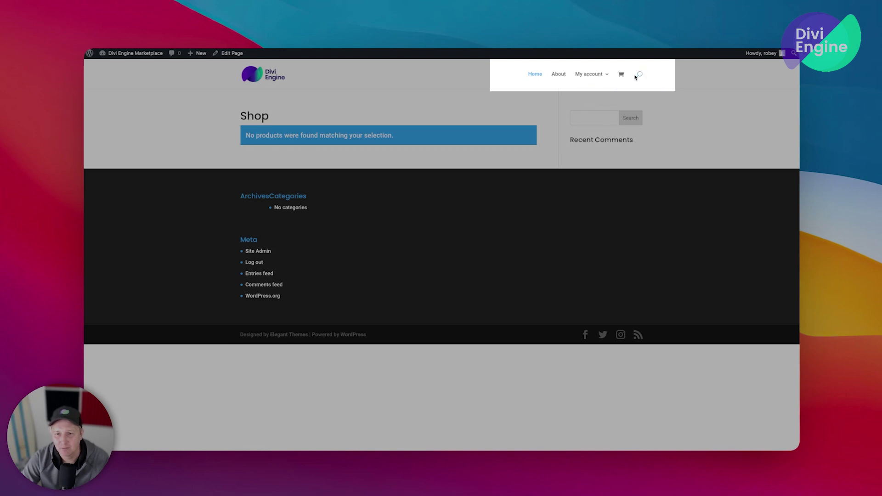
pyautogui.moveTo(580, 83)
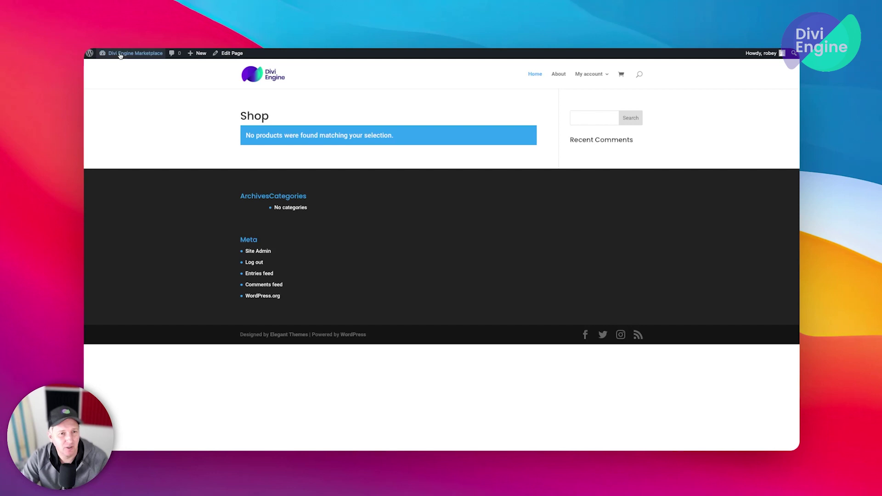
pyautogui.moveTo(118, 53)
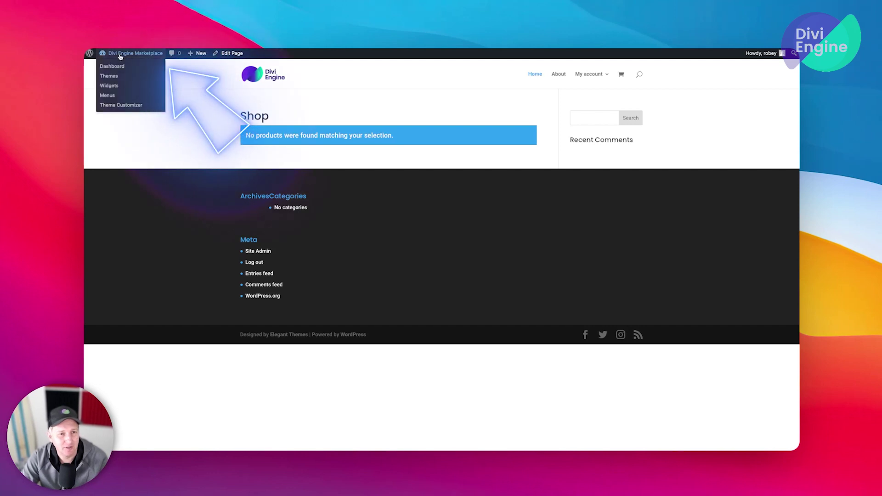
# Step: Open the Theme Customizer and browse General Settings' Typography, Site Identity and Layout panels
pyautogui.click(119, 106)
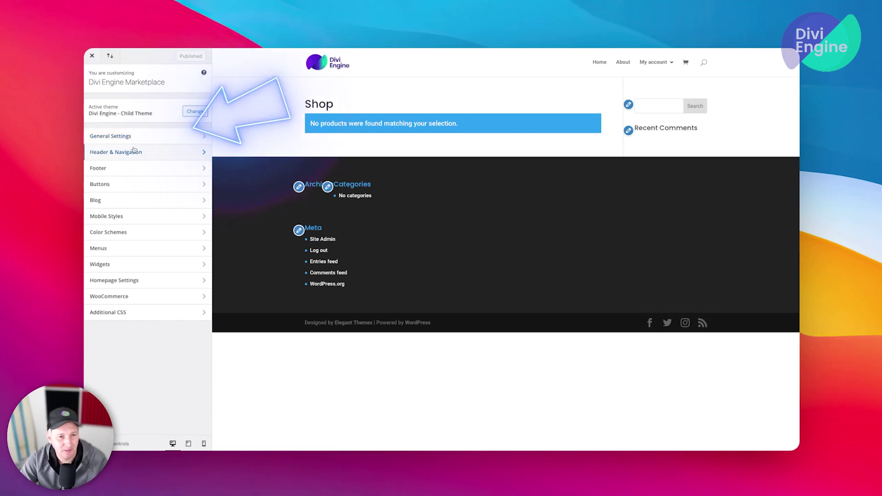
pyautogui.click(135, 136)
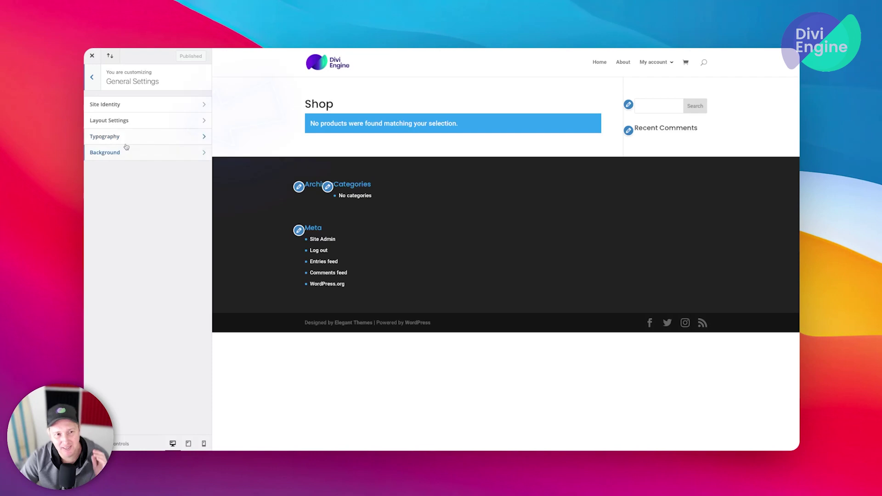
pyautogui.click(110, 136)
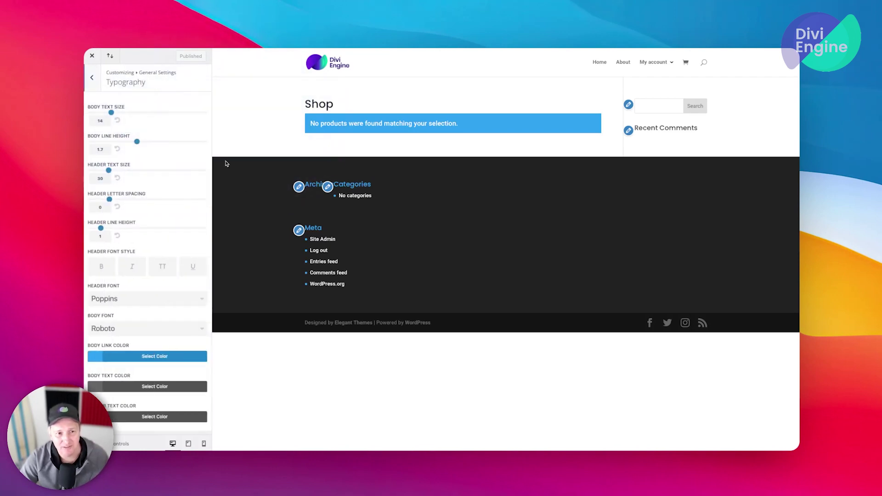
pyautogui.click(92, 77)
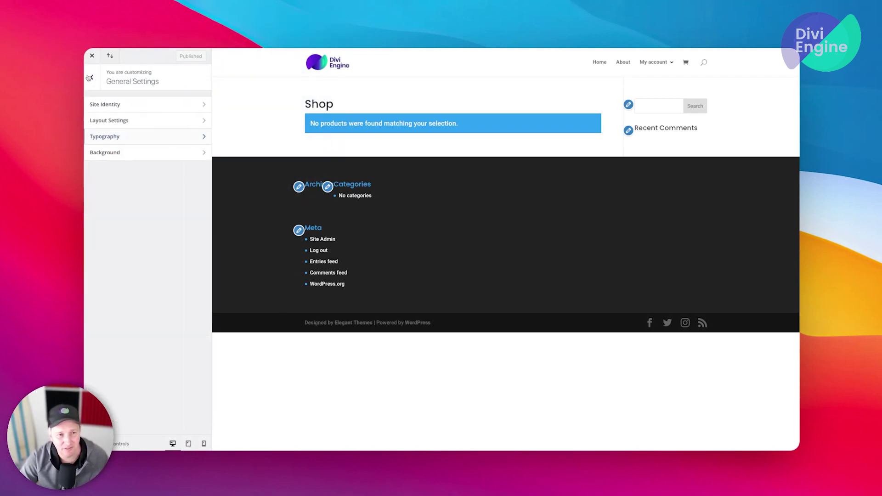
pyautogui.click(101, 104)
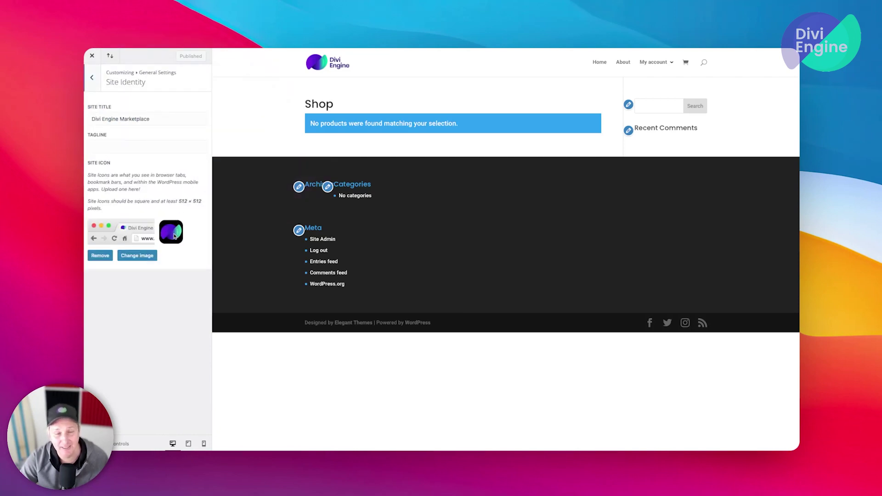
pyautogui.click(92, 78)
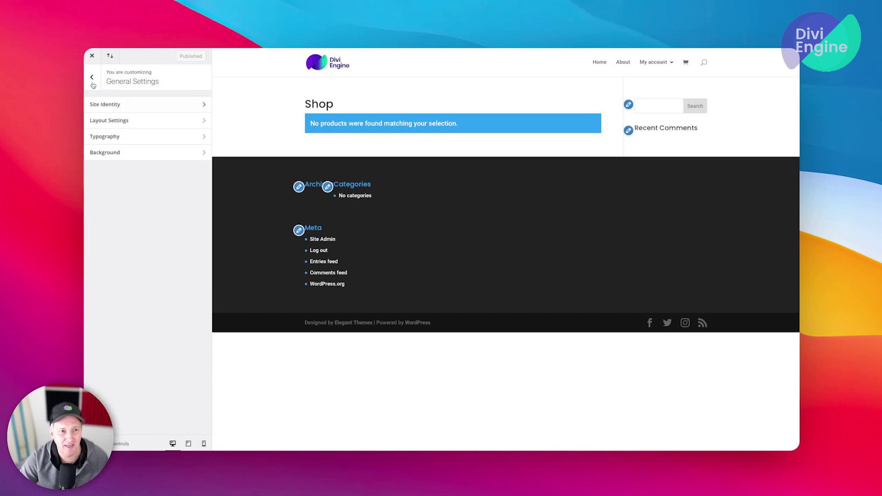
pyautogui.click(166, 120)
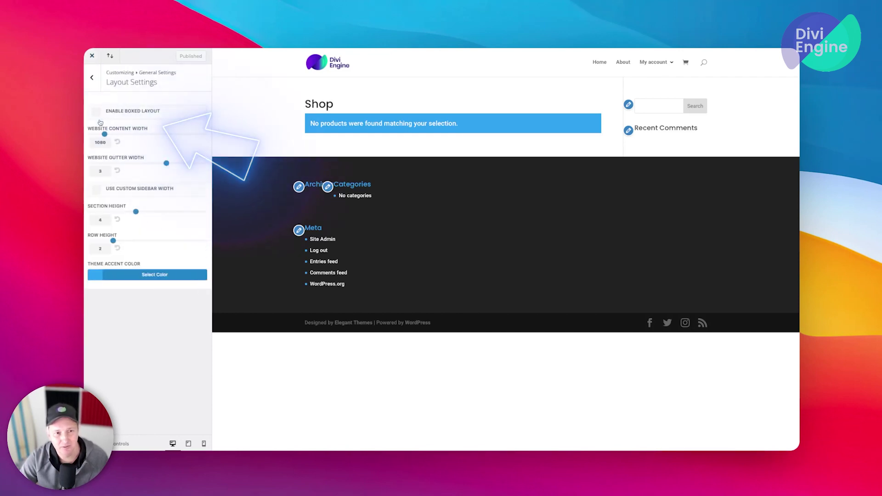
pyautogui.click(94, 76)
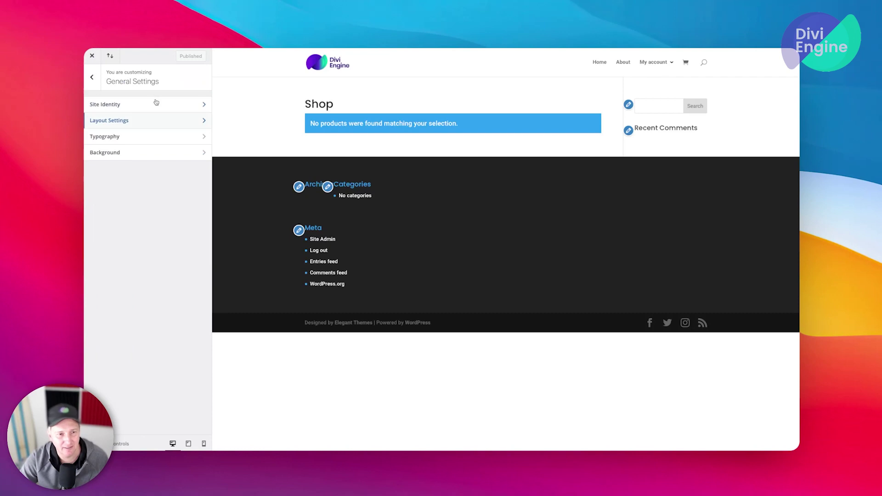
pyautogui.click(94, 77)
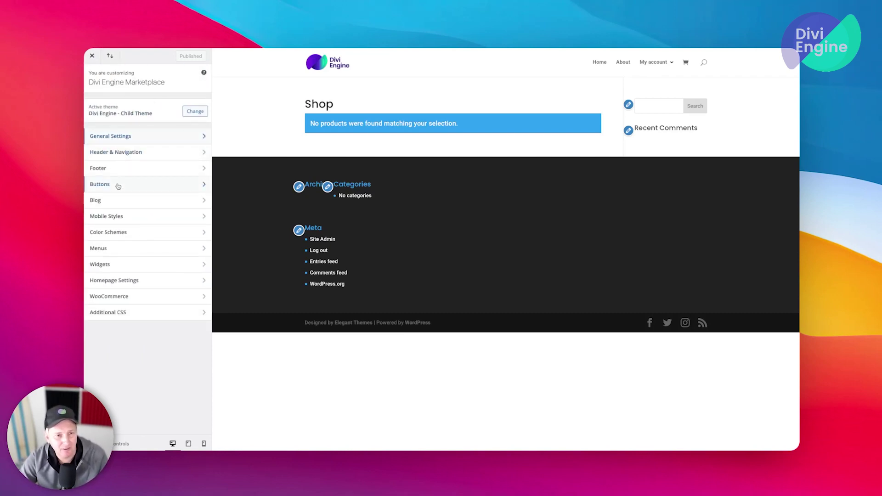
# Step: In Header Elements, uncheck Show Search Icon and leave Show Social Icons off
pyautogui.click(129, 155)
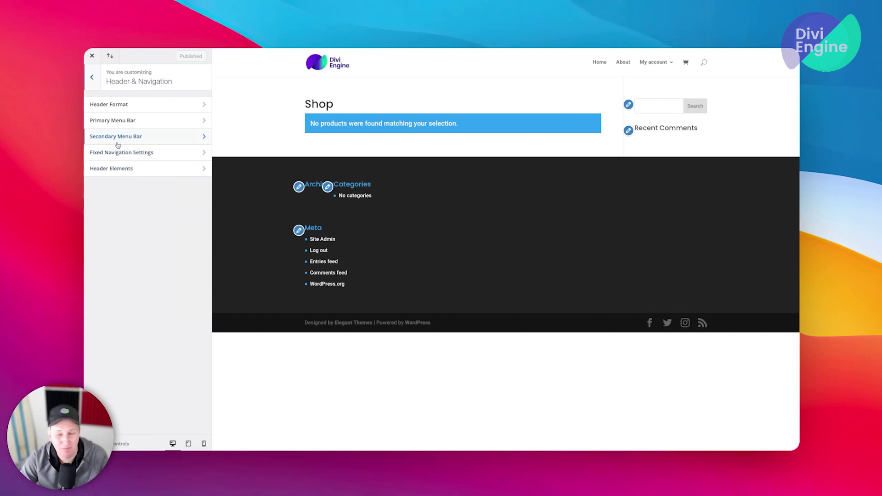
pyautogui.click(112, 168)
pyautogui.click(116, 119)
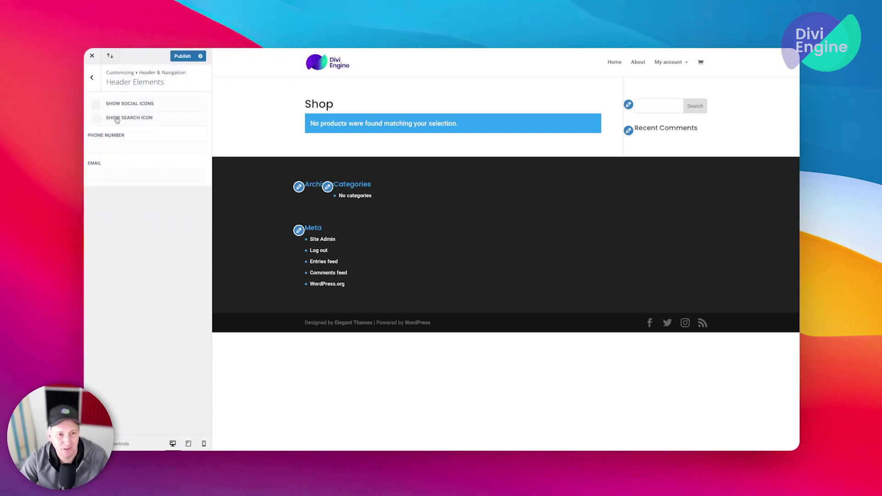
pyautogui.click(121, 105)
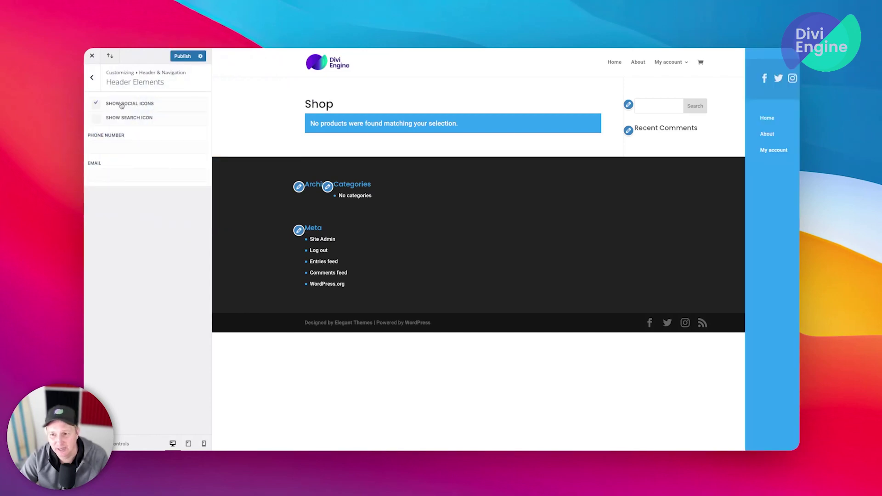
pyautogui.click(121, 105)
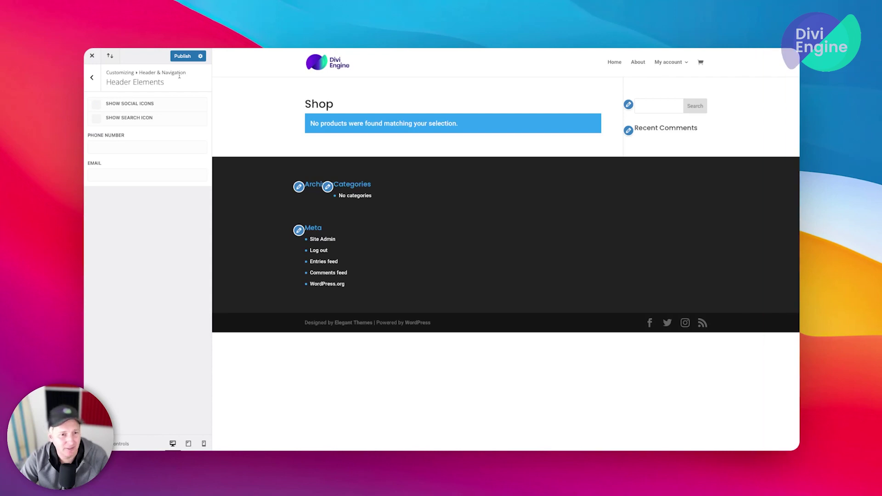
pyautogui.click(91, 77)
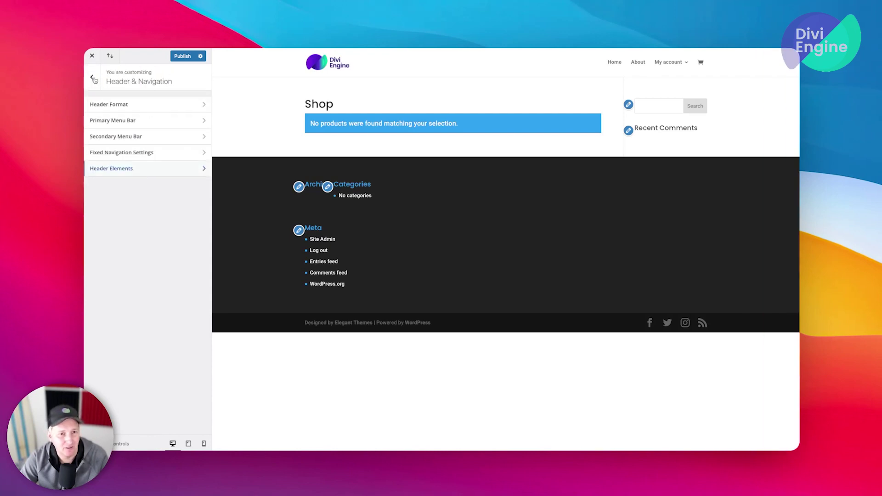
# Step: Look over the Primary Menu Bar settings and return to the top-level sections
pyautogui.click(118, 120)
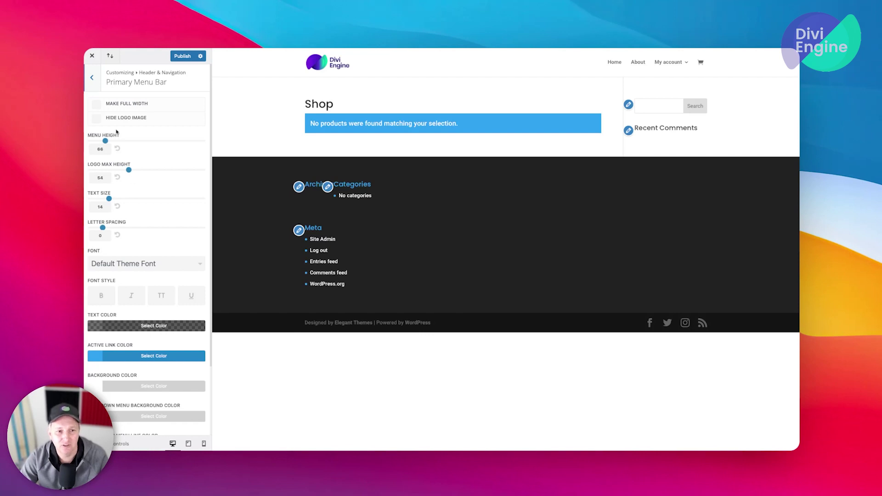
pyautogui.click(92, 77)
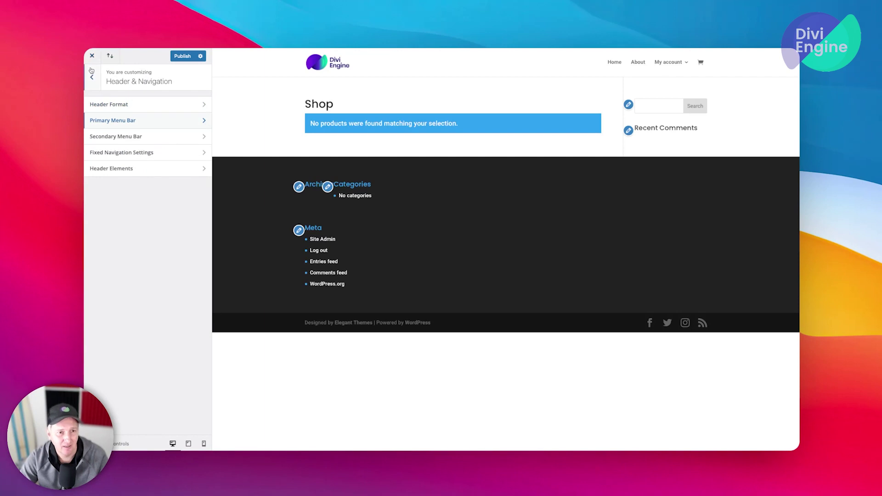
pyautogui.click(92, 75)
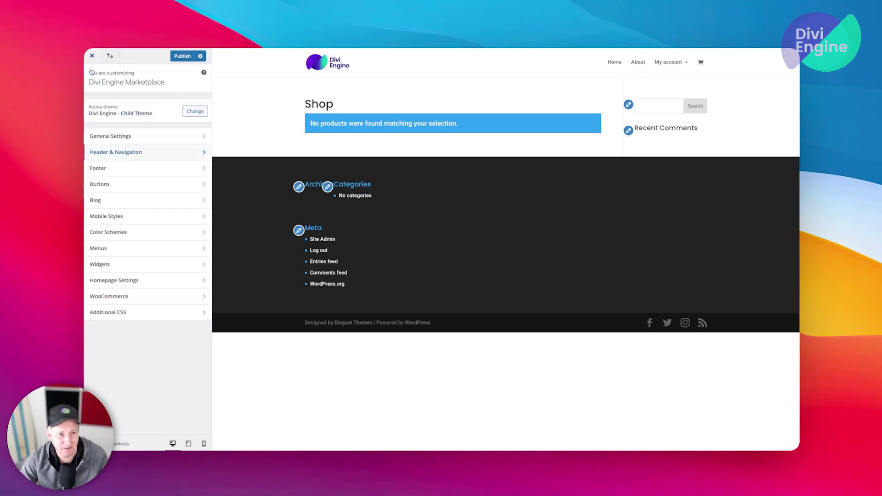
# Step: Open the Buttons section, then exit the Customizer to view the live Shop homepage without a search icon
pyautogui.click(116, 183)
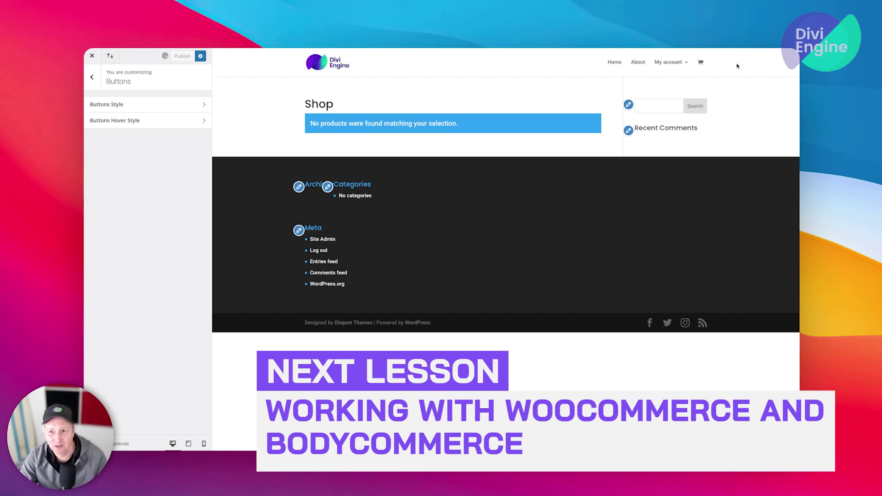
pyautogui.click(92, 56)
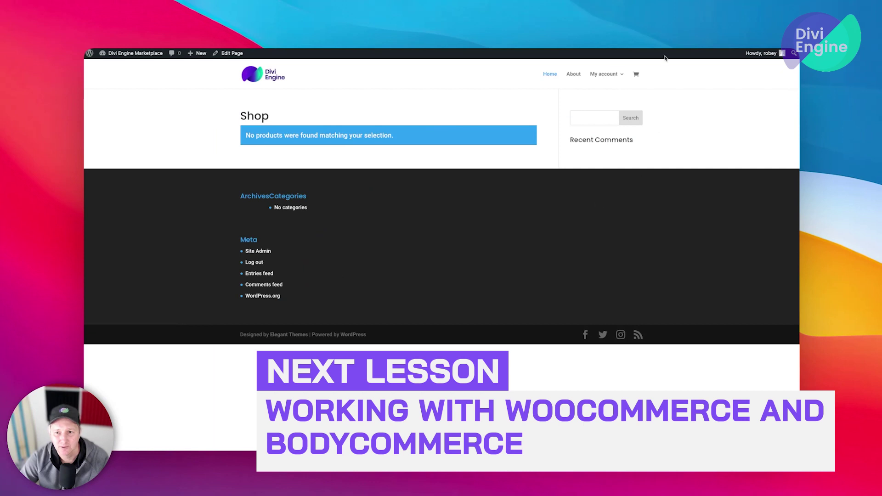